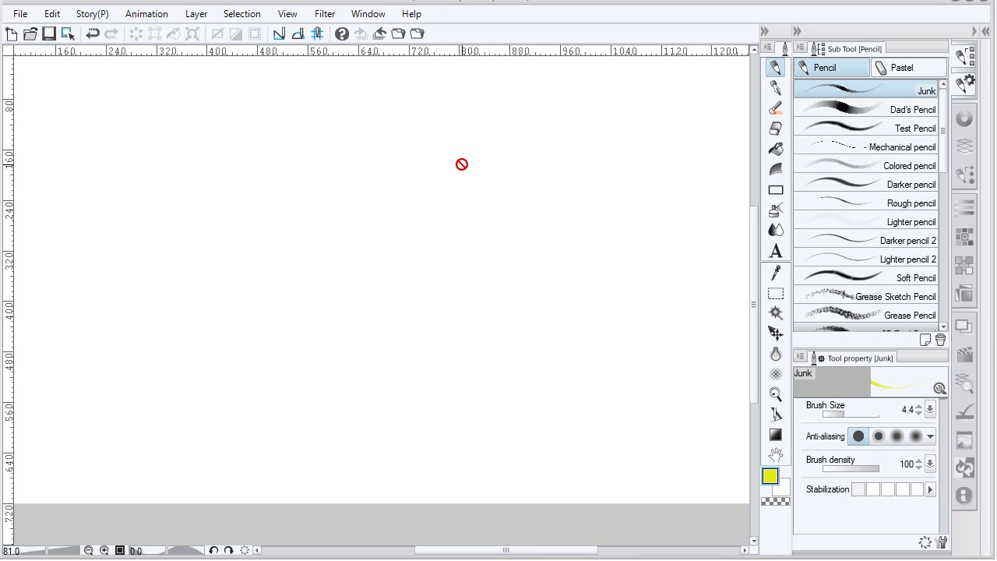
Select the Dad's Pencil sub tool and open the Sub Tool palette's command menu.
left_click(911, 109)
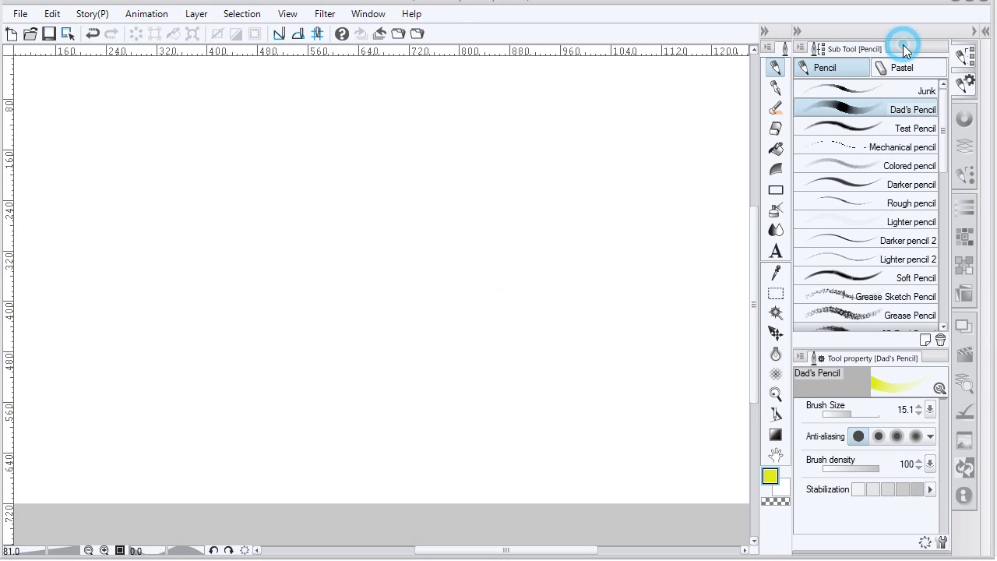
left_click(801, 48)
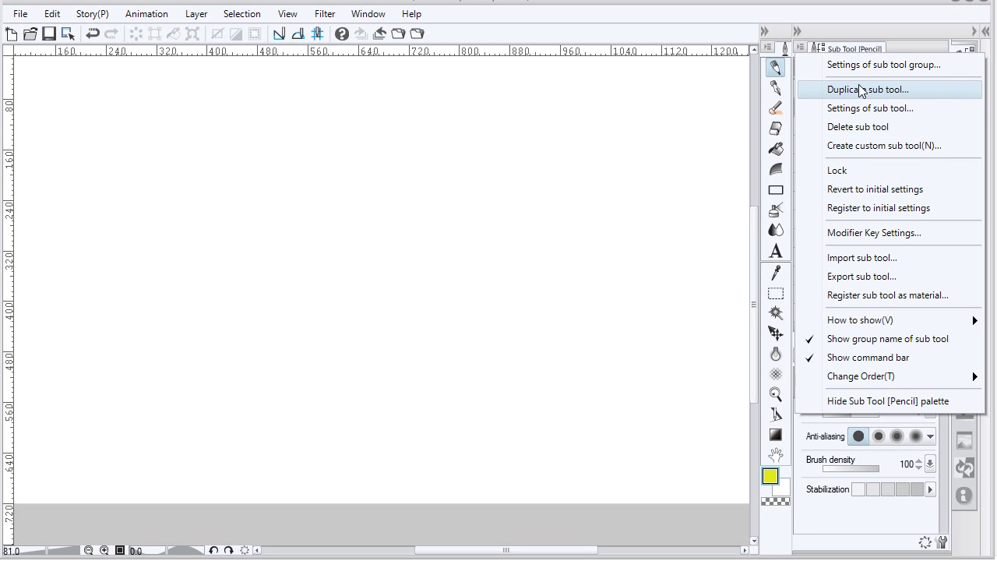
Cancel custom sub tool creation, keeping Pen input; reset Junk's brush size from 58.8 to 4.4.
left_click(861, 145)
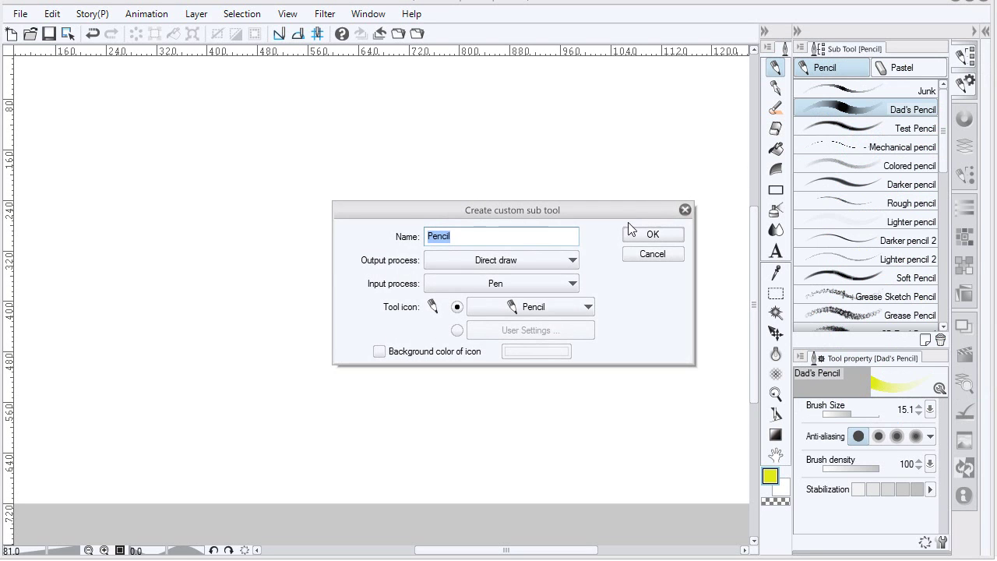
left_click(441, 285)
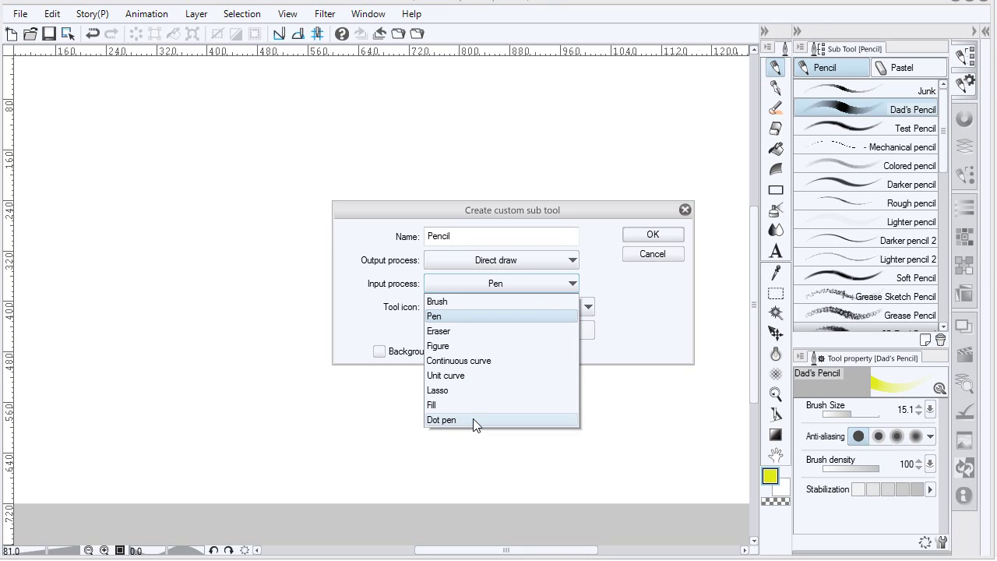
left_click(562, 279)
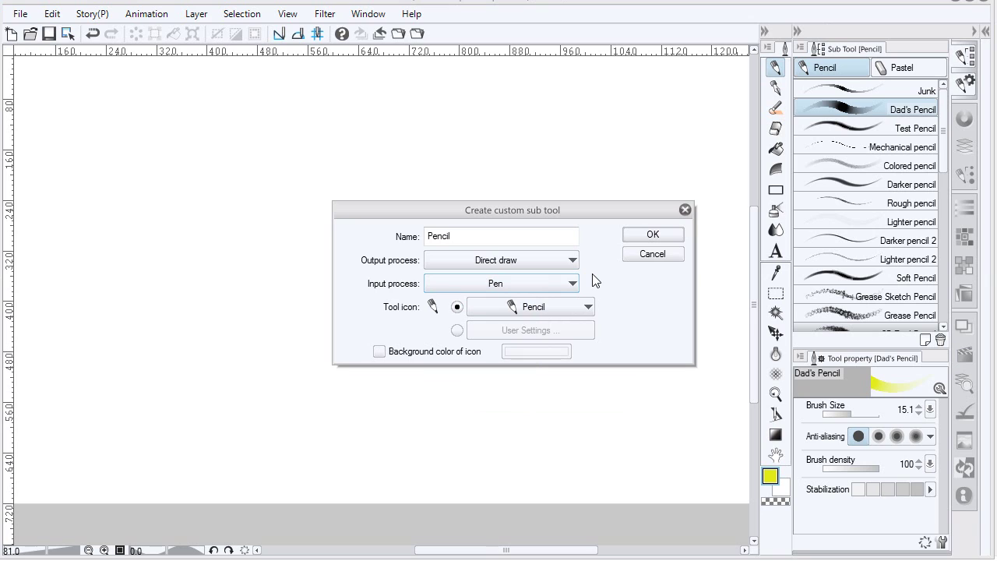
key("Escape")
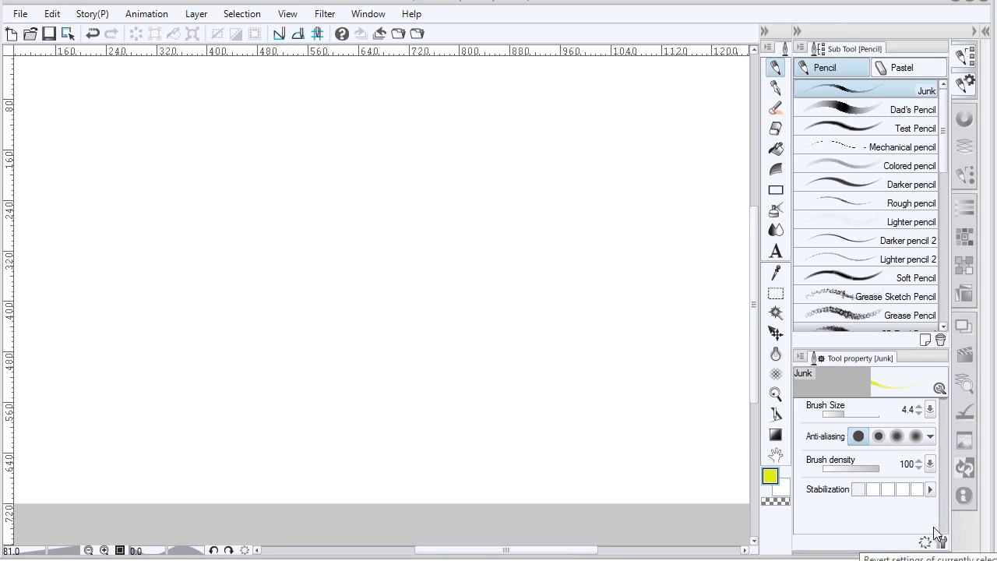
left_click_drag(837, 412, 859, 407)
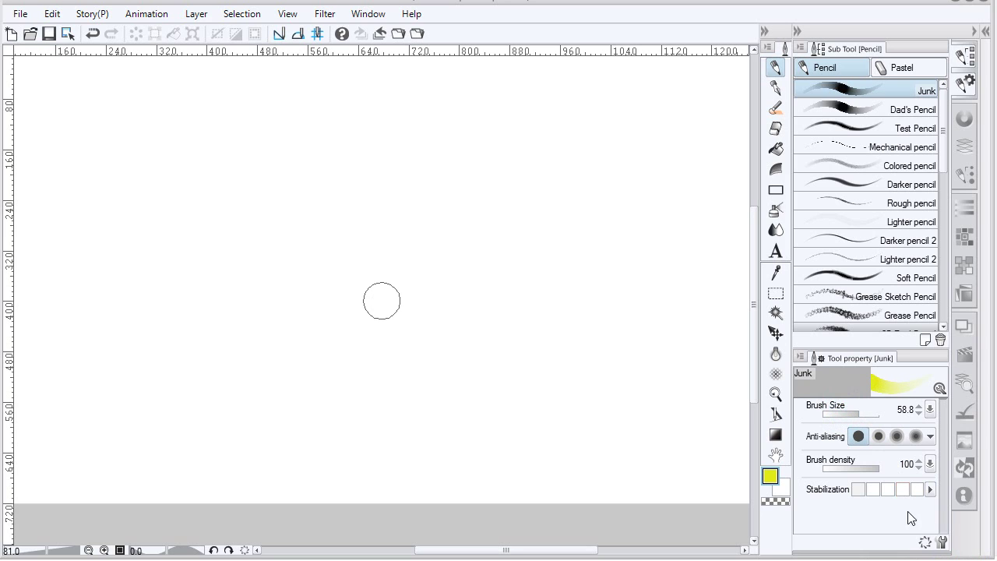
left_click(925, 543)
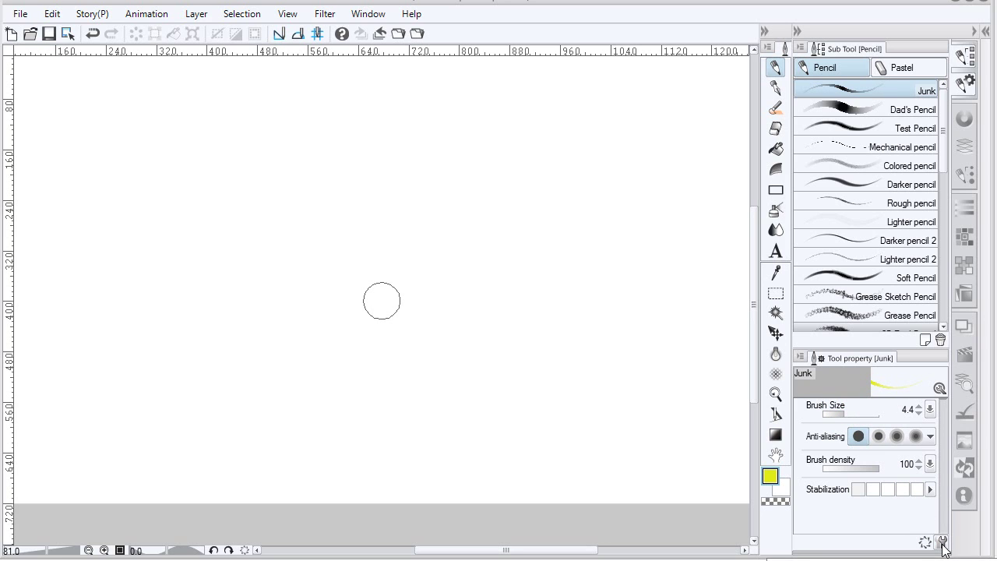
Open Junk's Sub Tool Detail and show the Ink page: opacity 100, blending mode Compare density.
left_click(942, 543)
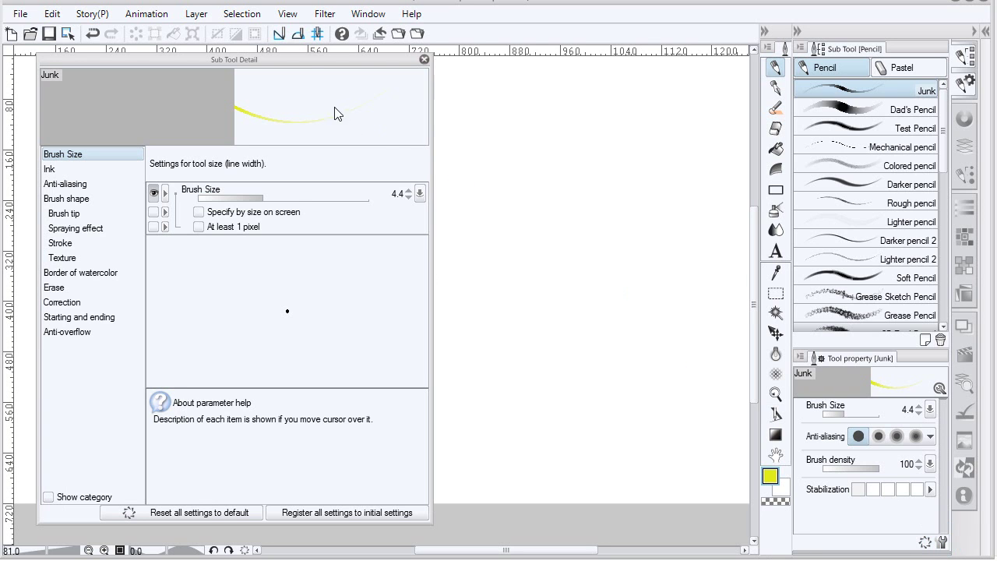
left_click_drag(307, 61, 424, 69)
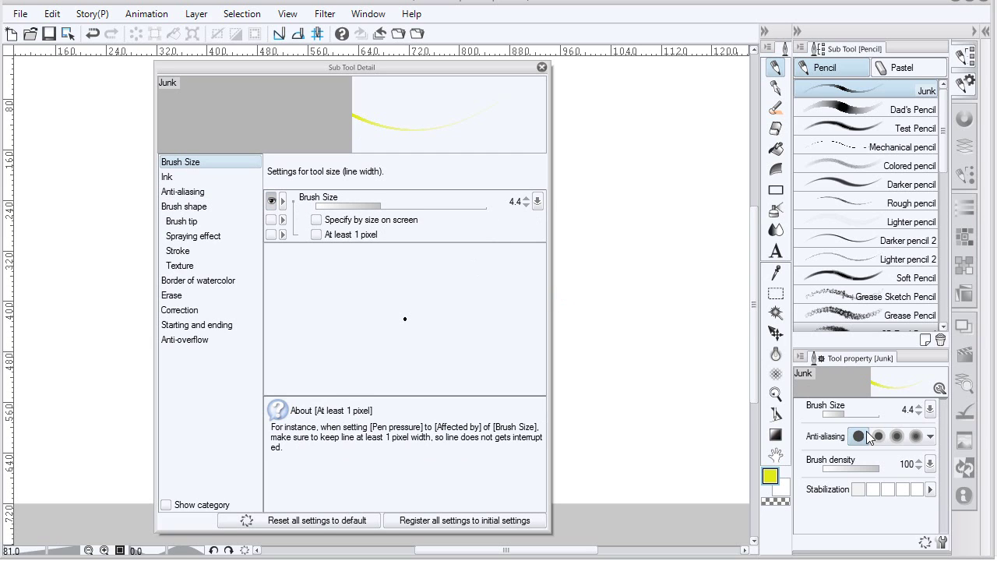
right_click(287, 196)
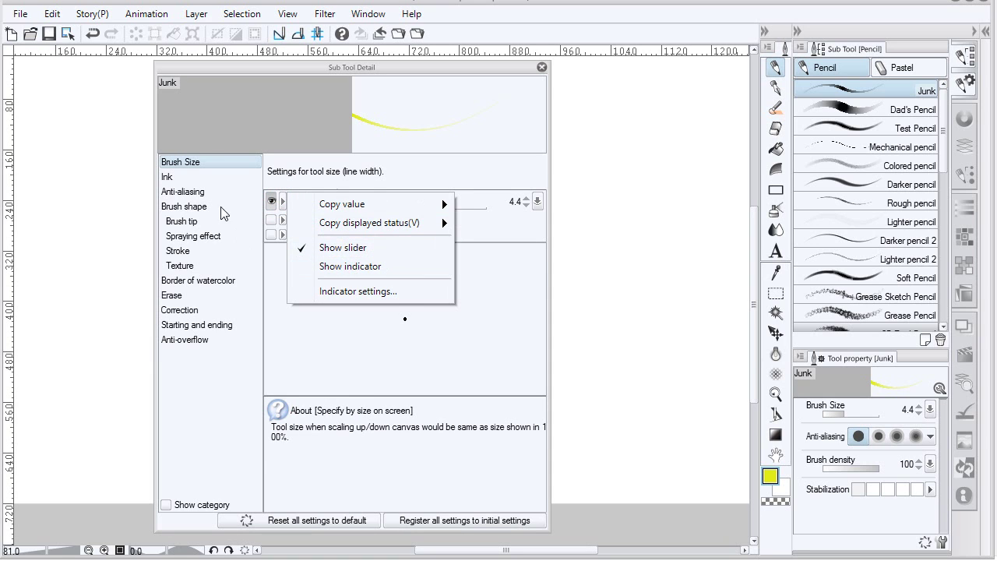
left_click(176, 183)
left_click(176, 181)
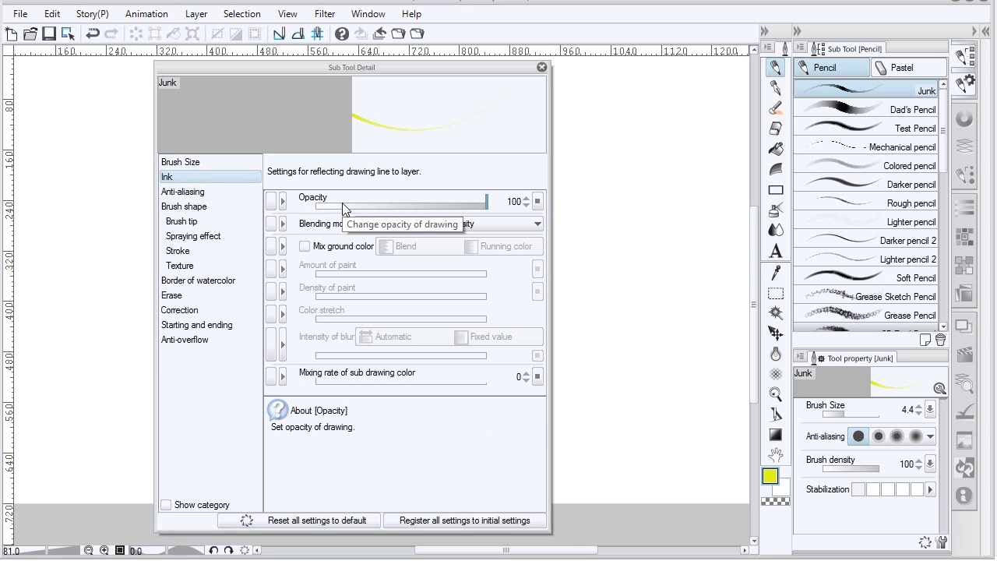
Enable Mix ground color for Junk, then display the Brush shape presets.
left_click(305, 247)
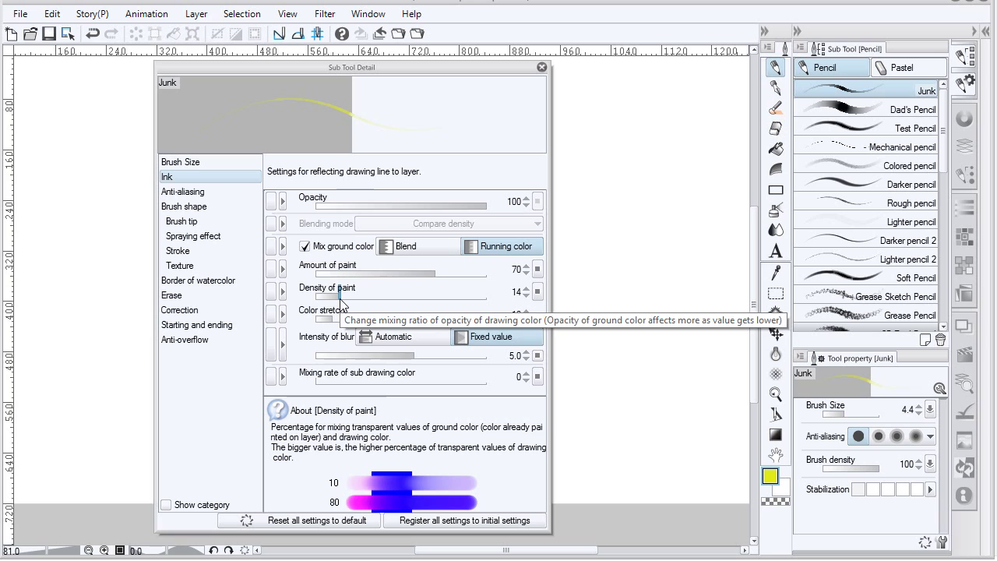
left_click(192, 220)
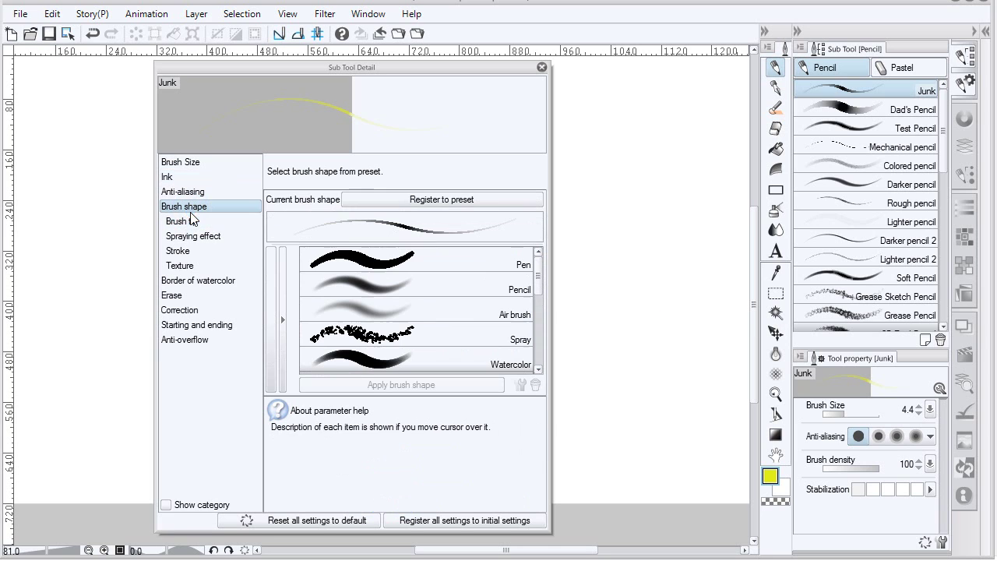
left_click(200, 220)
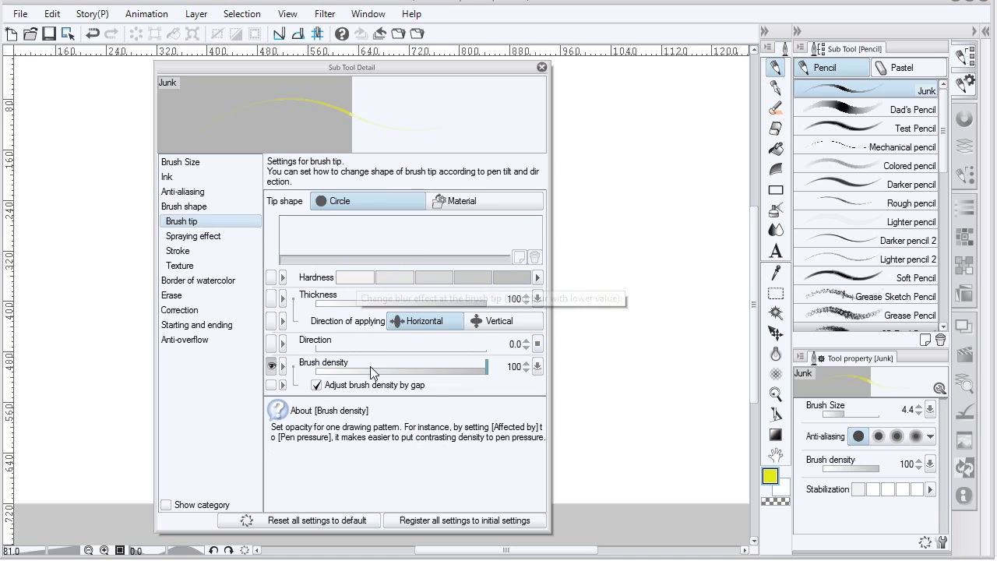
left_click(181, 180)
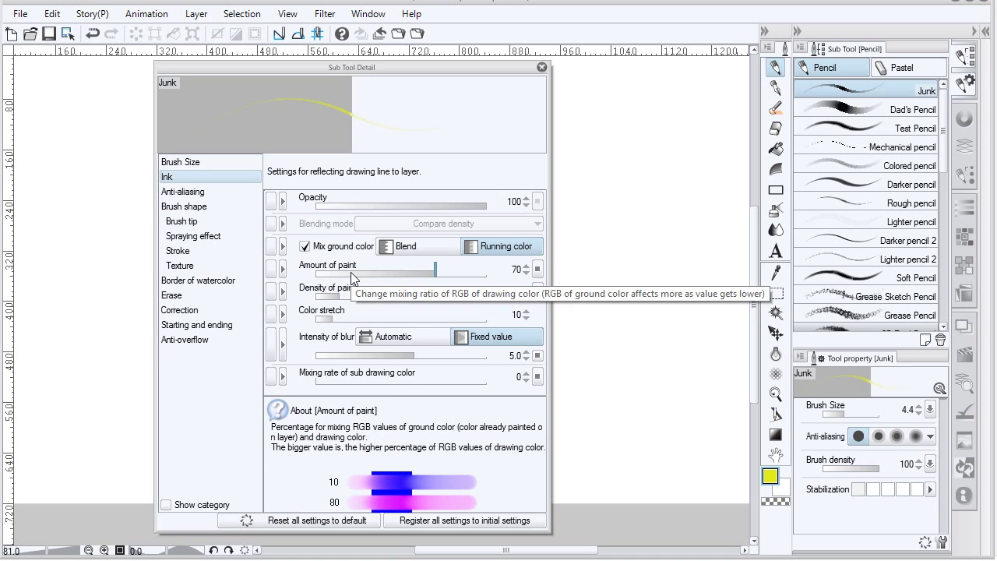
left_click(187, 206)
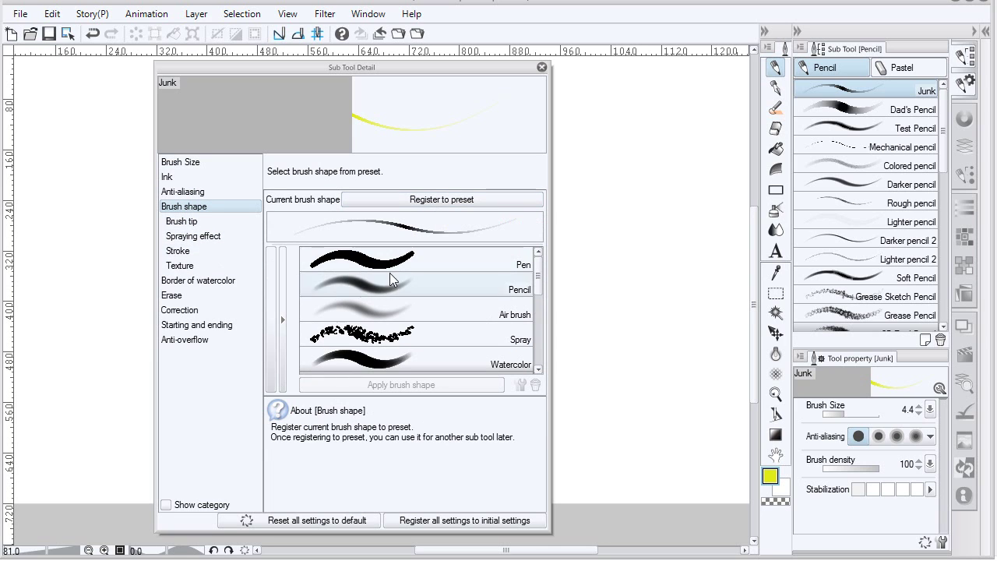
Apply the Pen brush shape to Junk and view its Circle brush tip settings.
left_click(532, 288)
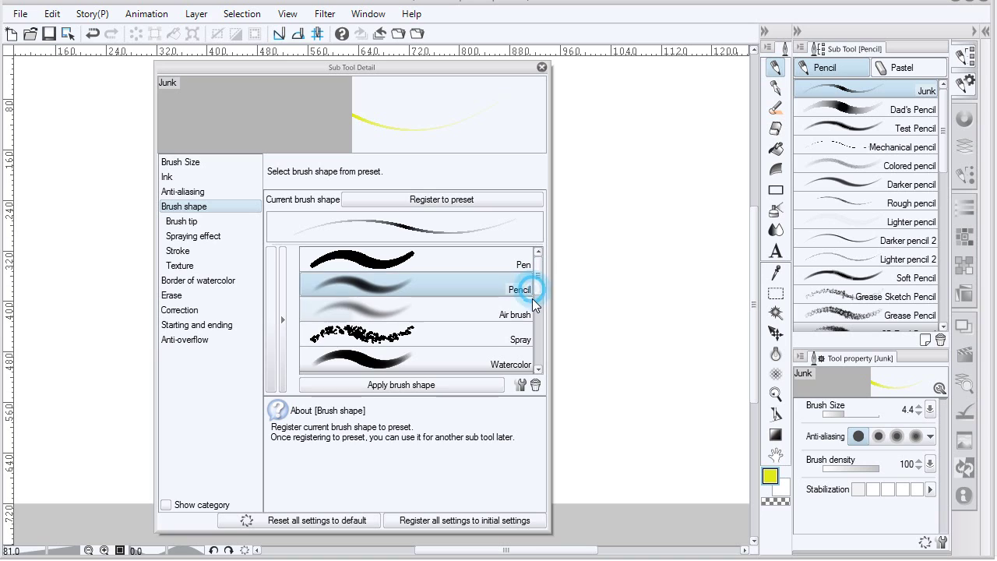
left_click(382, 272)
left_click(360, 384)
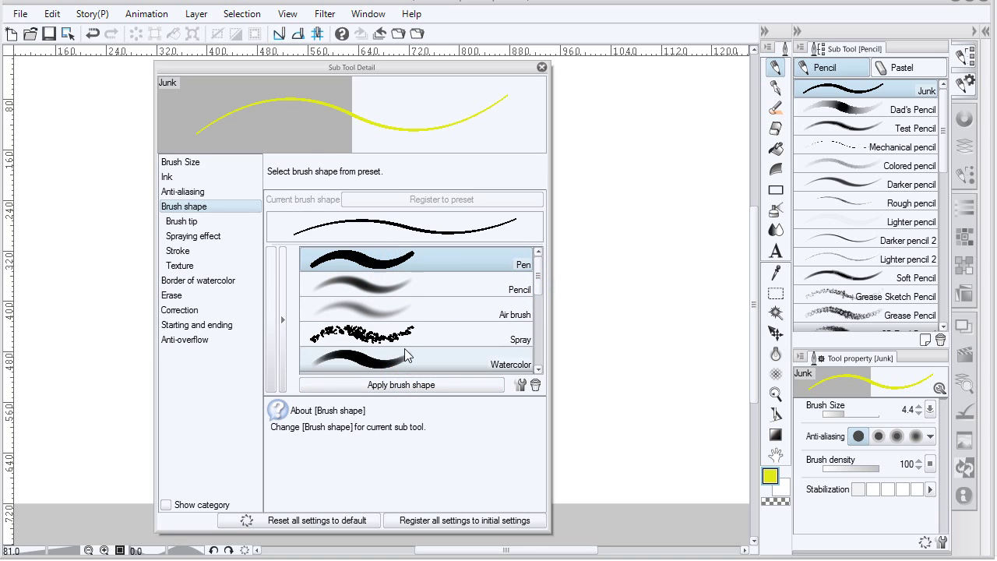
left_click(182, 221)
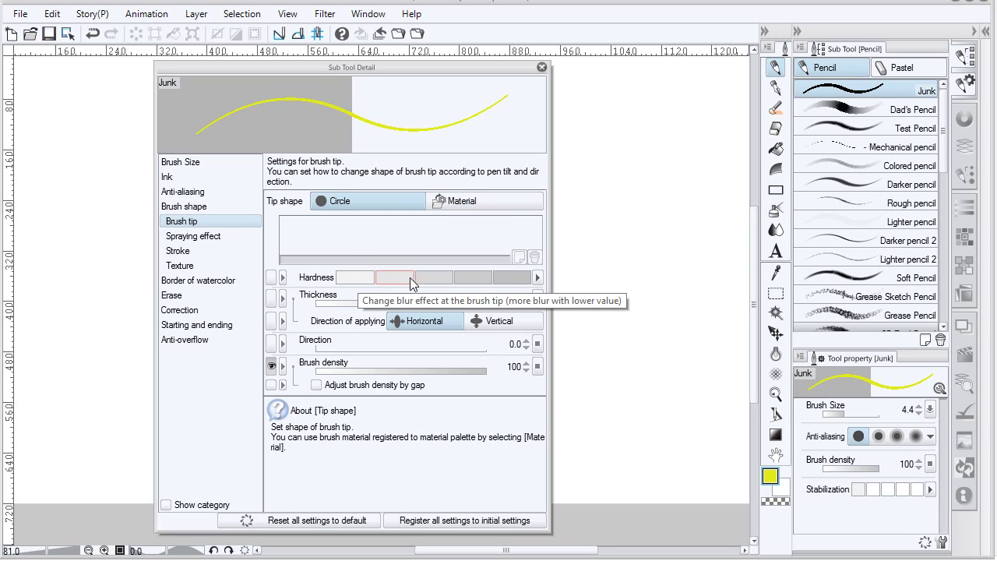
Set Junk's brush tip hardness to maximum and its thickness to 20.
left_click(348, 278)
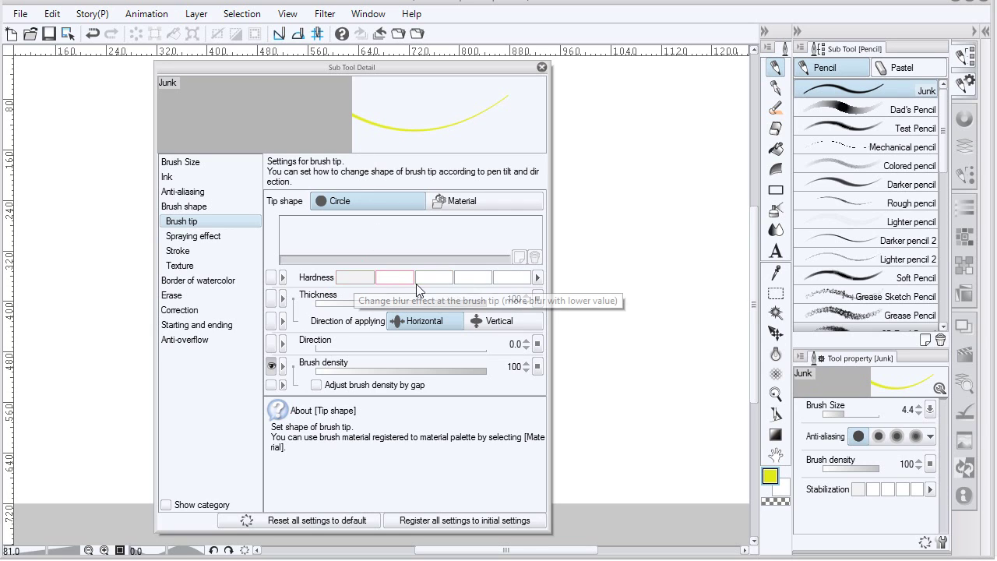
left_click(519, 284)
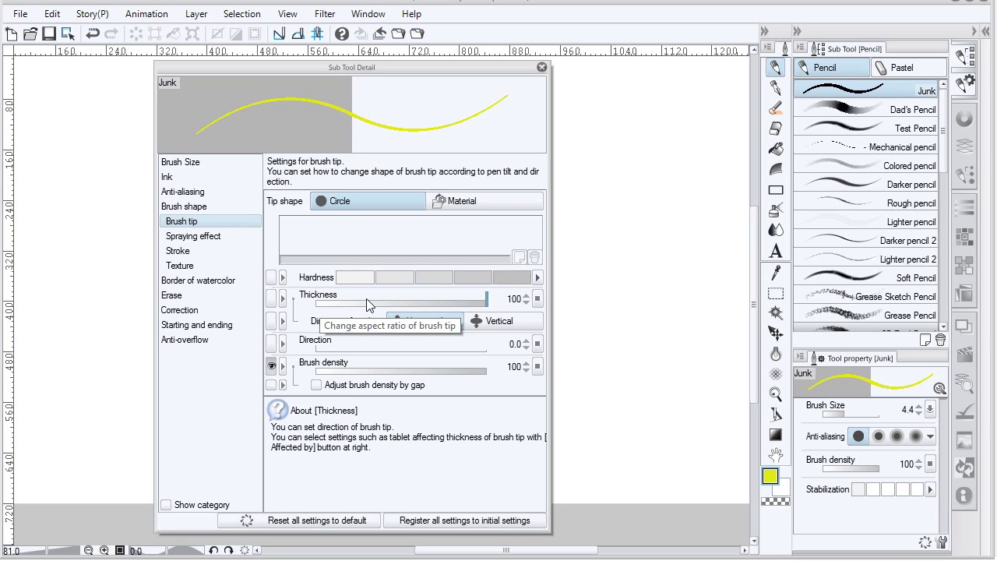
left_click_drag(377, 309, 399, 324)
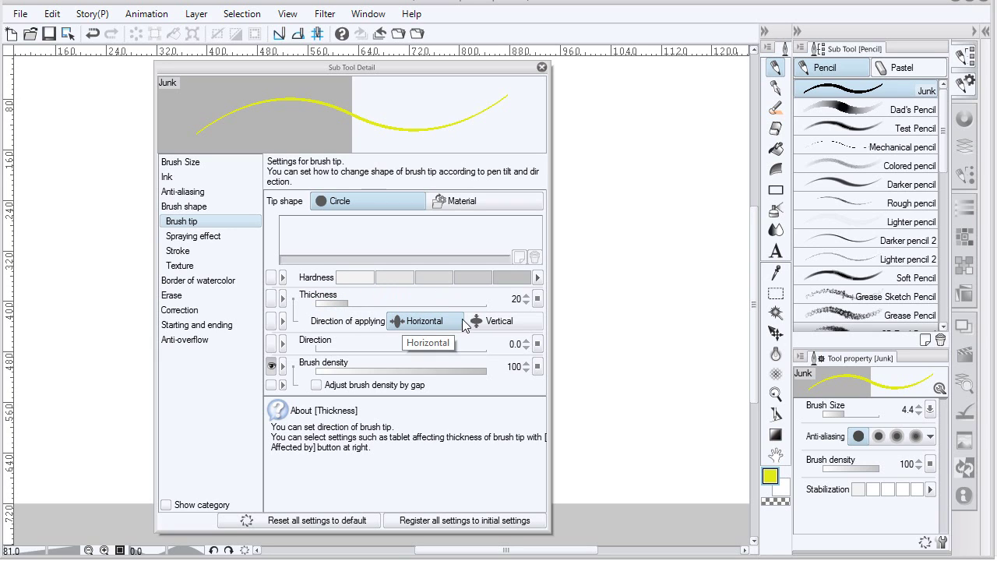
Turn on the Border of watercolor effect for Junk.
left_click(200, 266)
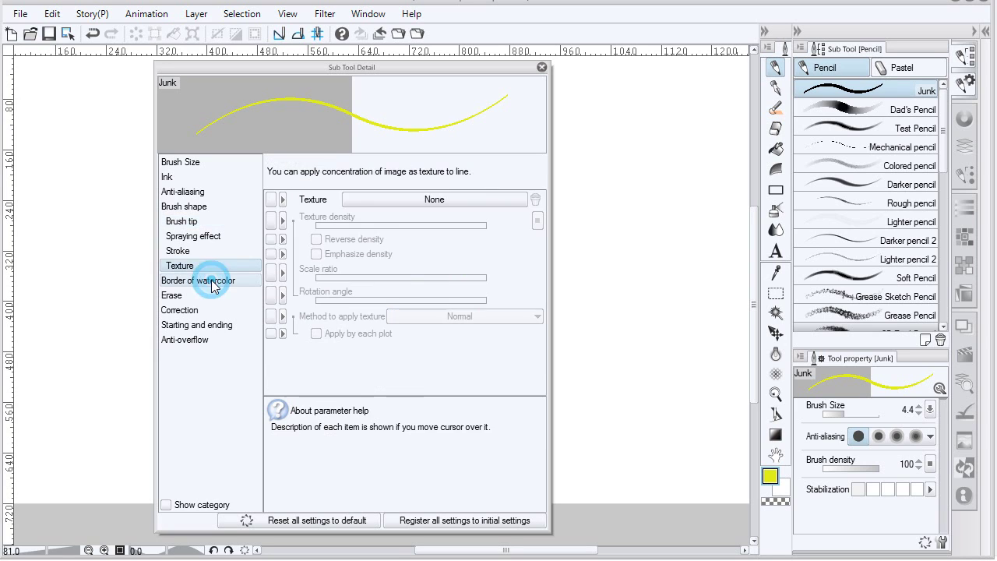
left_click(224, 281)
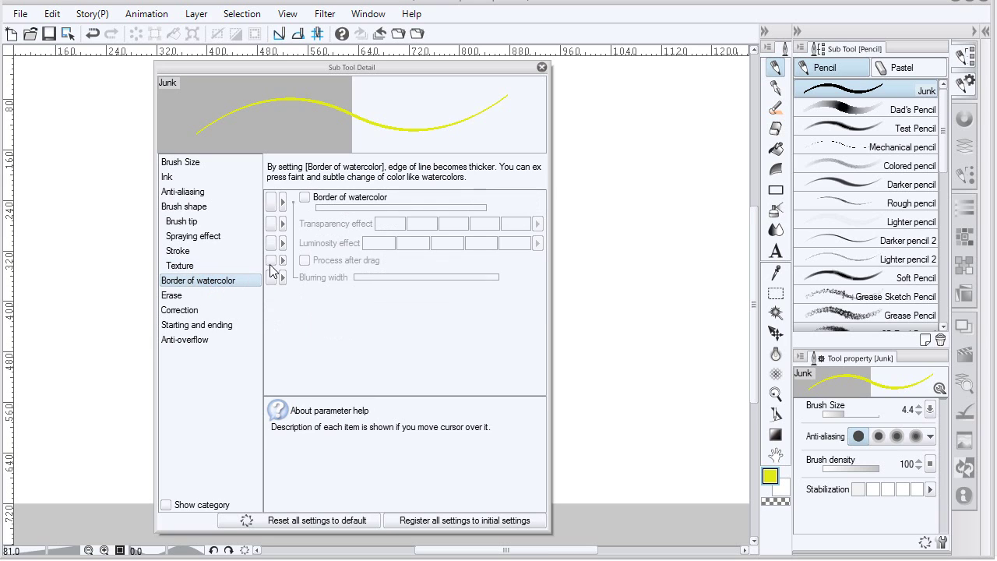
mouse_move(317, 200)
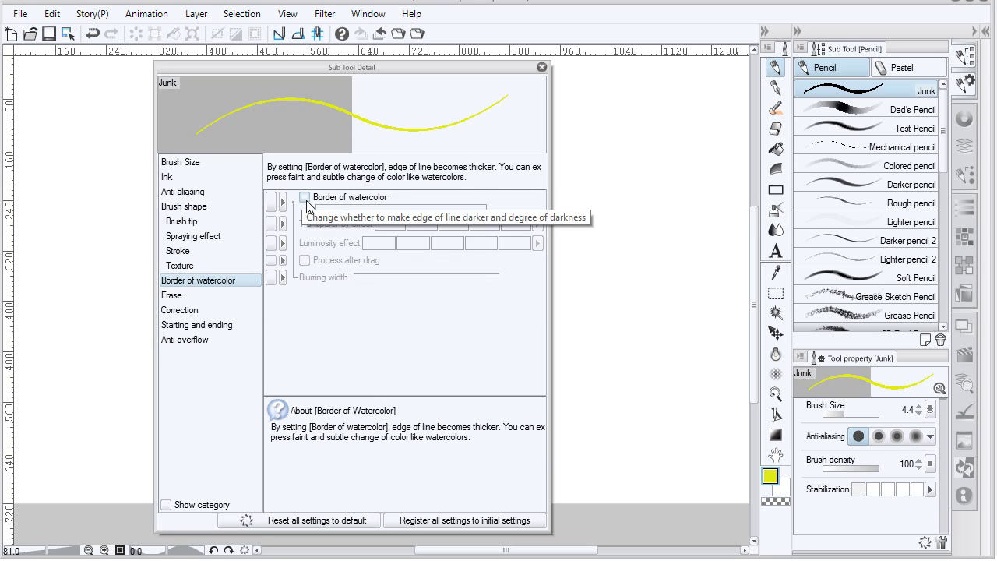
left_click(304, 197)
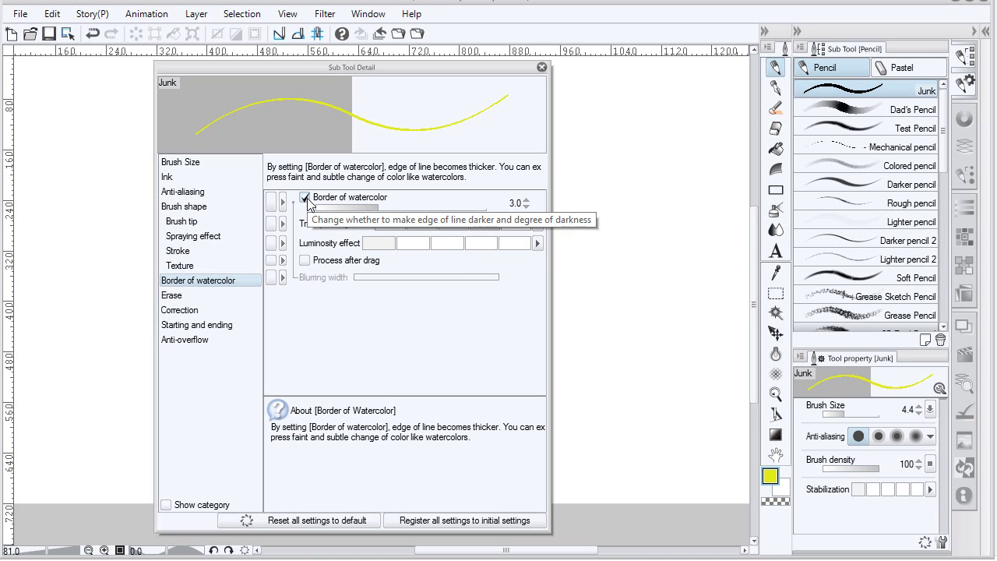
Review the Texture, Spraying effect, Stroke and Anti-aliasing pages, ending back on Brush tip.
left_click(206, 265)
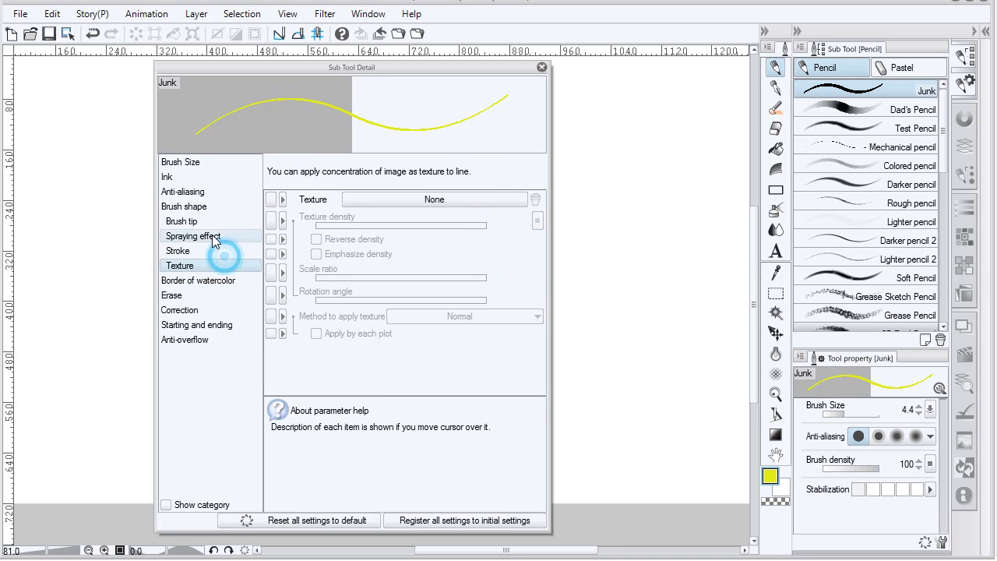
left_click(209, 236)
left_click(209, 250)
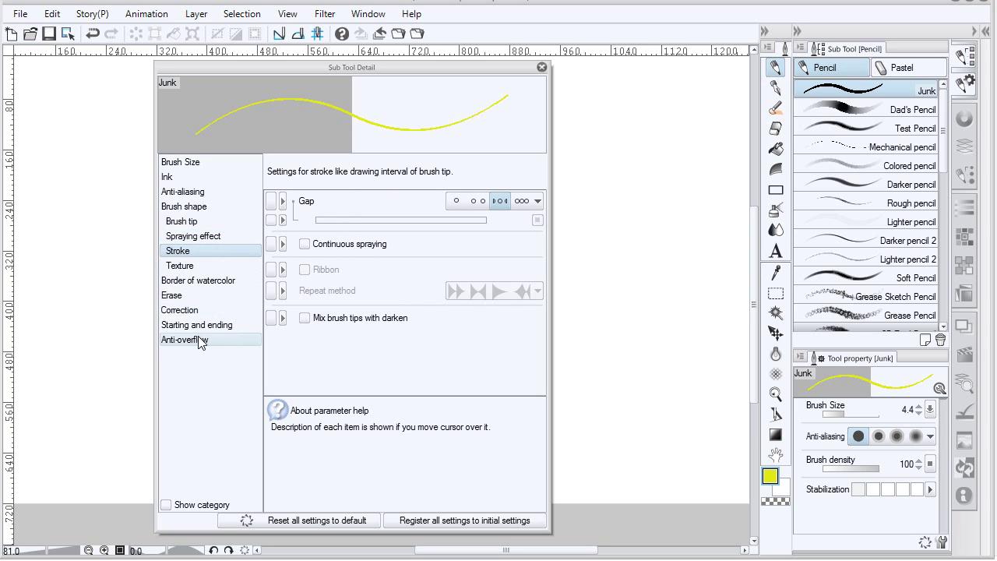
left_click(205, 192)
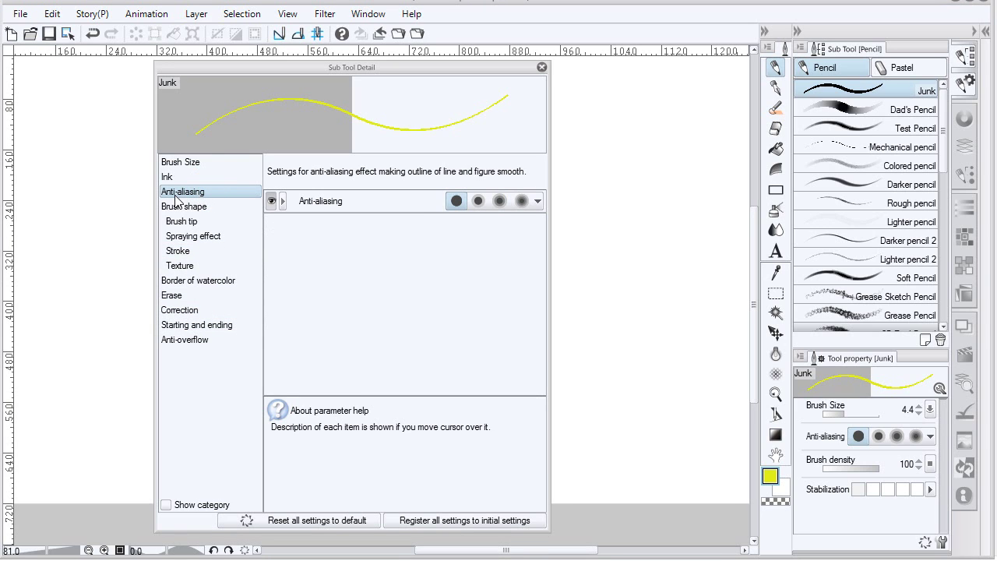
left_click(181, 221)
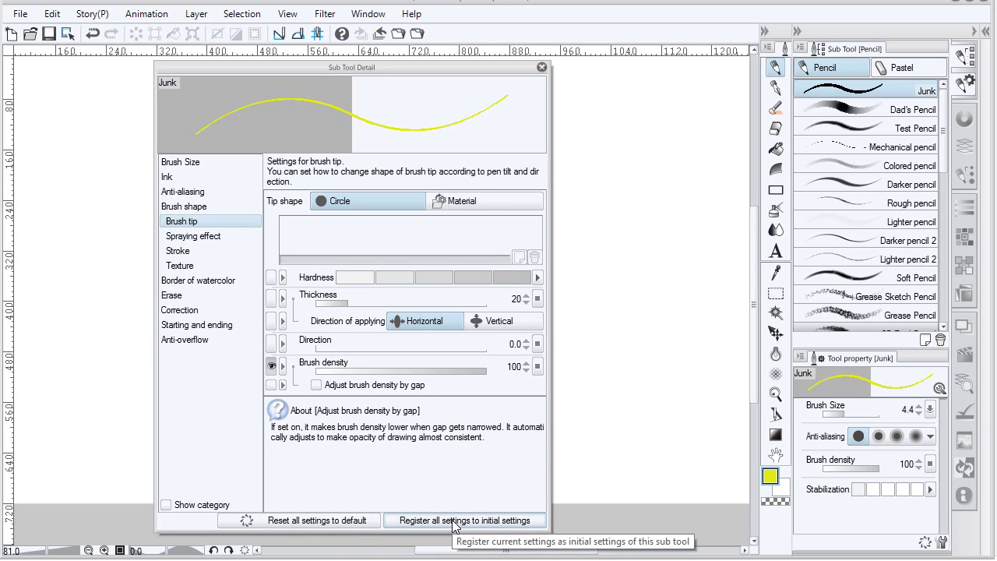
Inspect Junk's brush-size pen pressure curve, then close Sub Tool Detail.
left_click(226, 162)
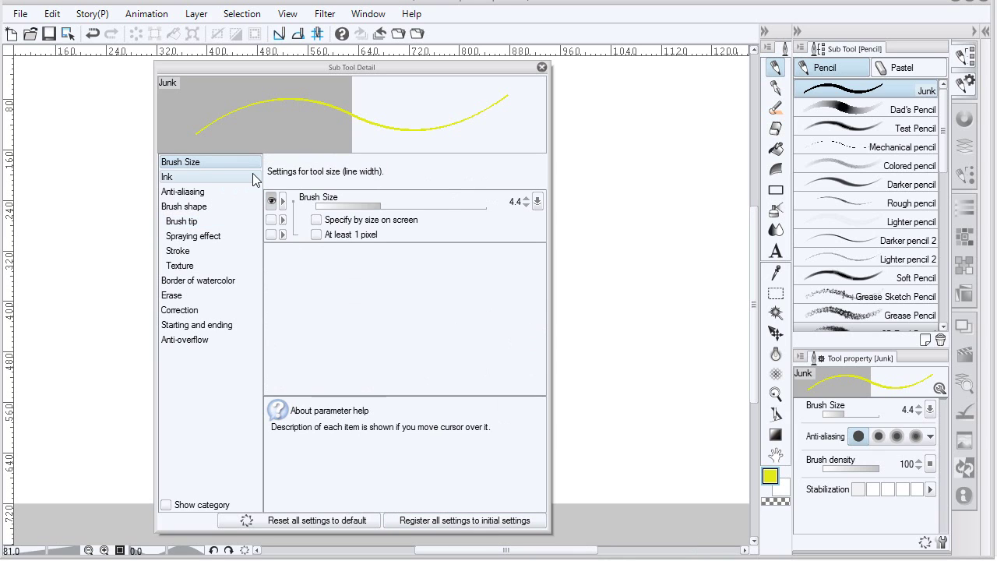
left_click(538, 202)
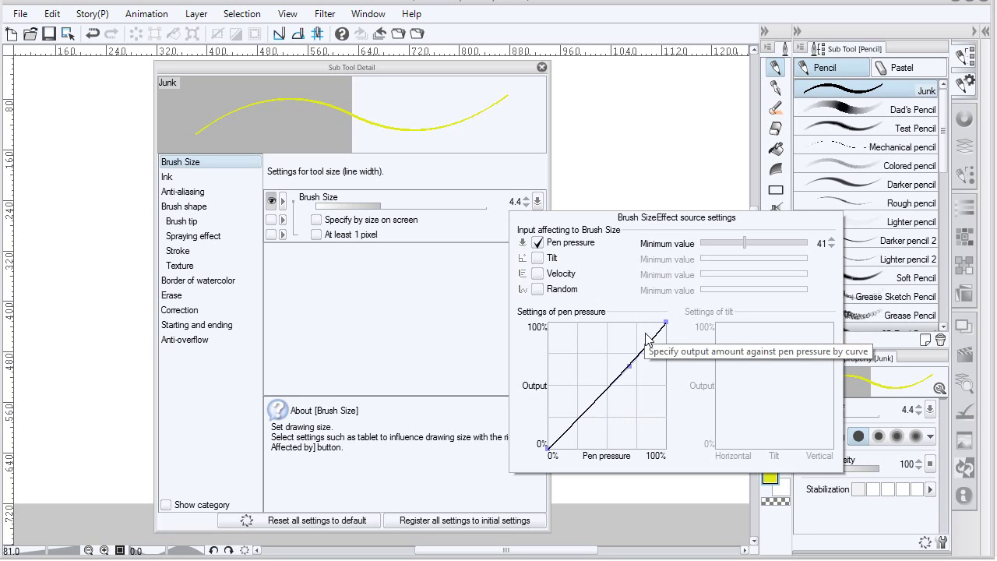
left_click(942, 542)
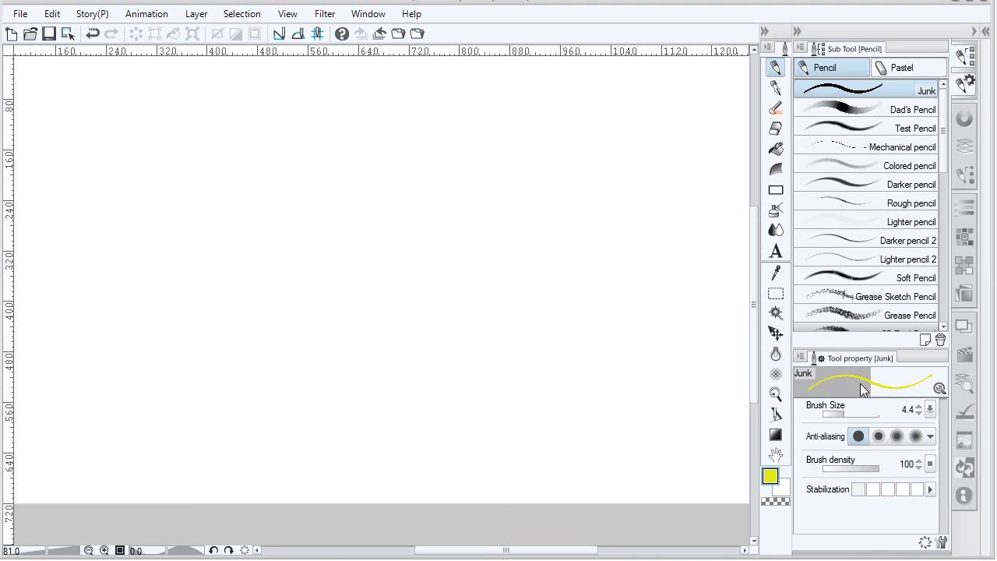
Try a larger brush size, restore it to 4.4, and check brush size's effect sources.
mouse_move(849, 419)
left_mouse_down()
mouse_move(857, 413)
mouse_move(895, 466)
left_mouse_up()
left_click(924, 543)
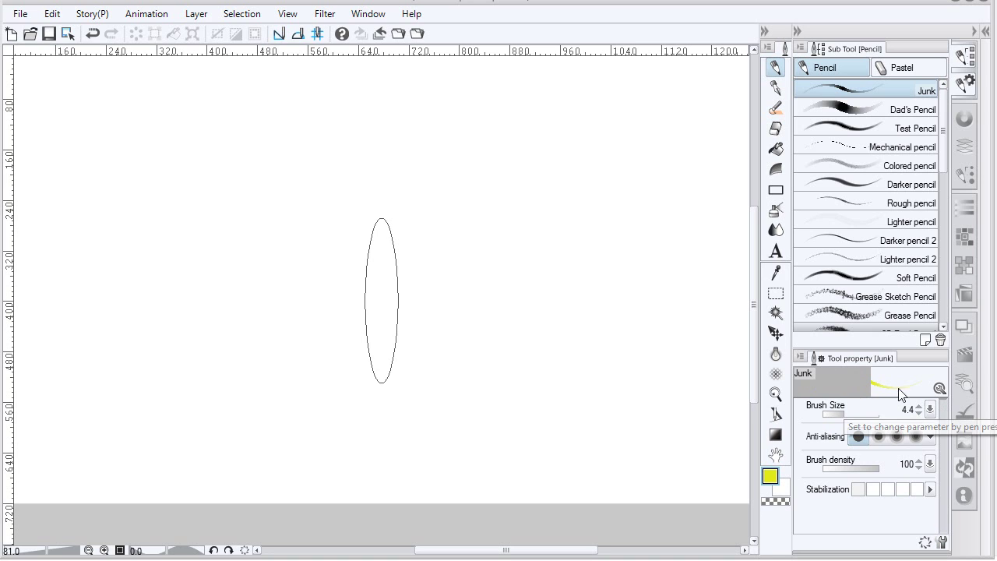
left_click(929, 410)
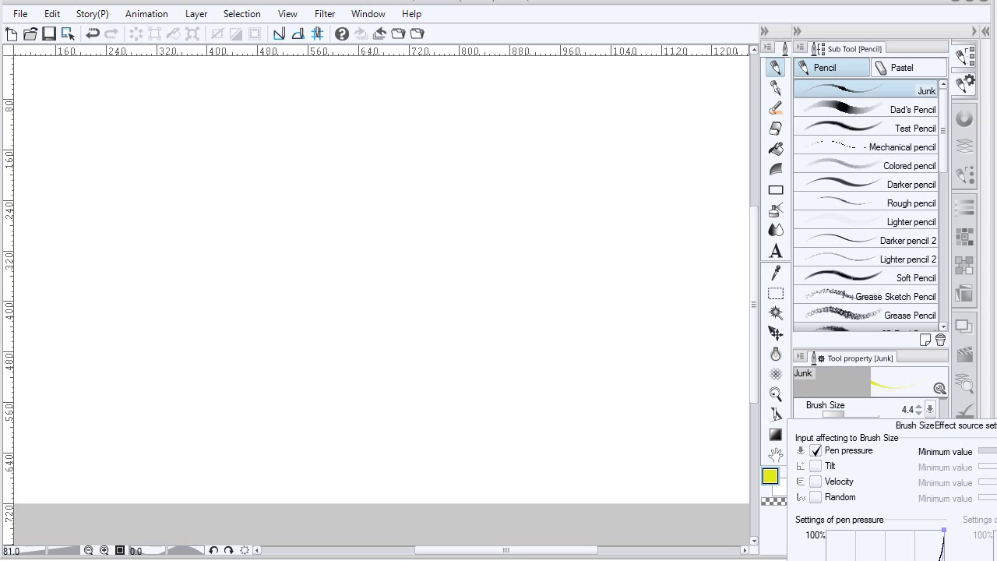
left_click(721, 395)
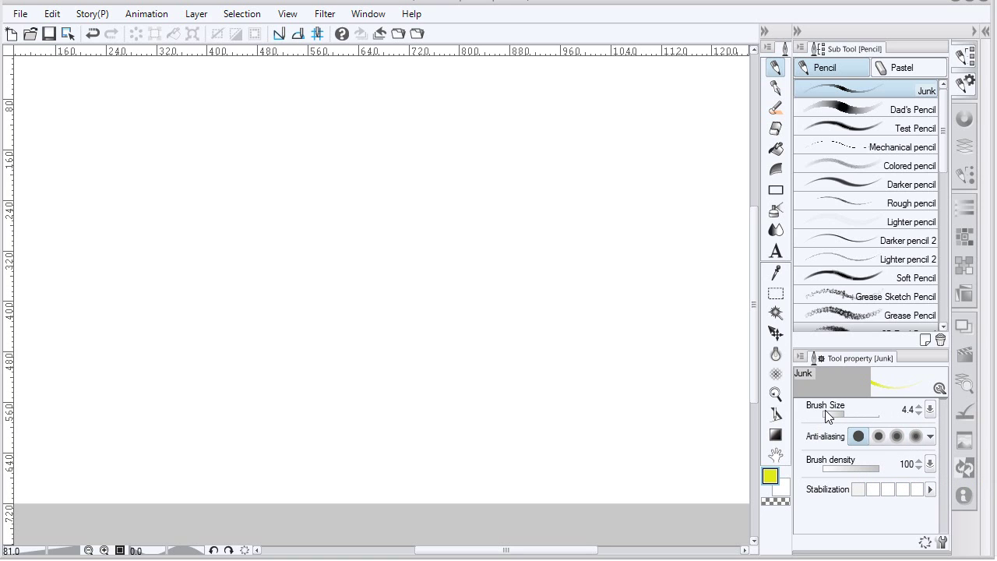
Uncheck Pen pressure as an effect source for both Brush Size and Brush density.
left_click(930, 409)
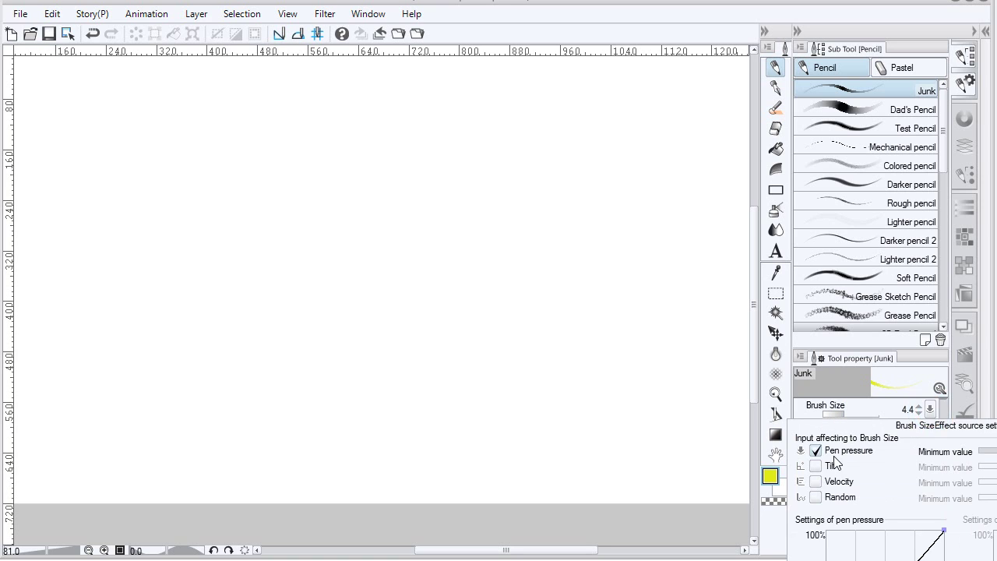
left_click(816, 451)
left_click(832, 369)
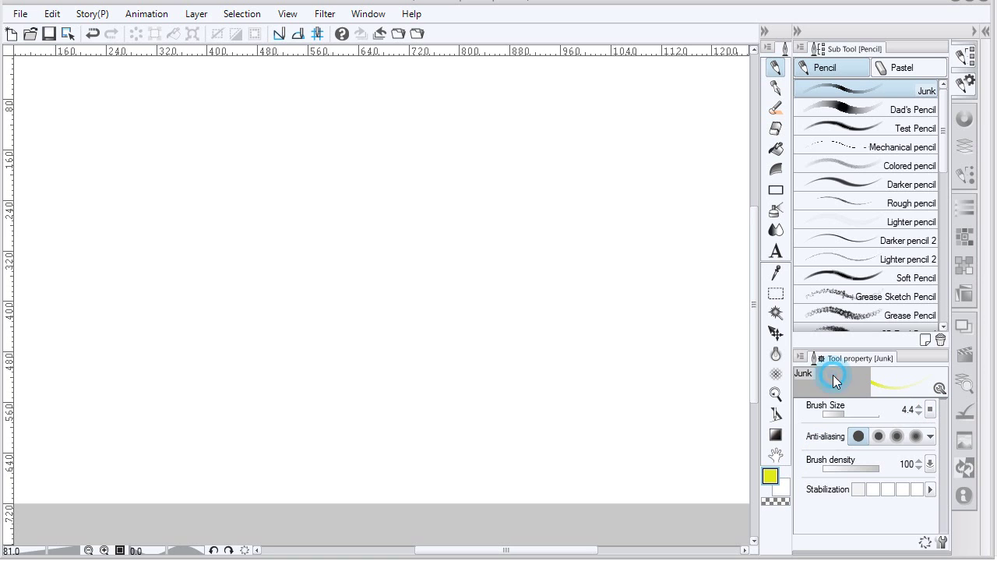
left_click(929, 463)
left_click(815, 486)
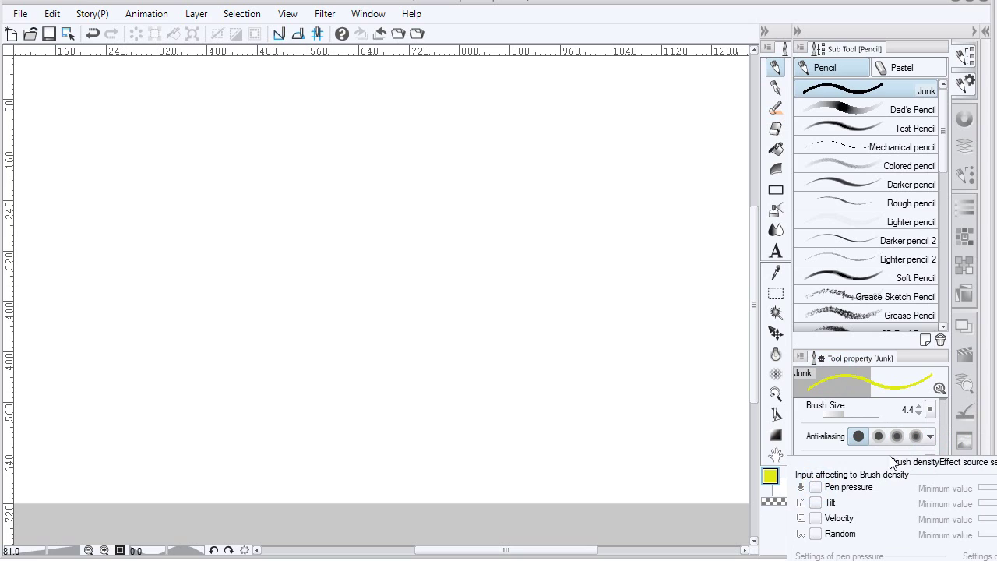
left_click(675, 382)
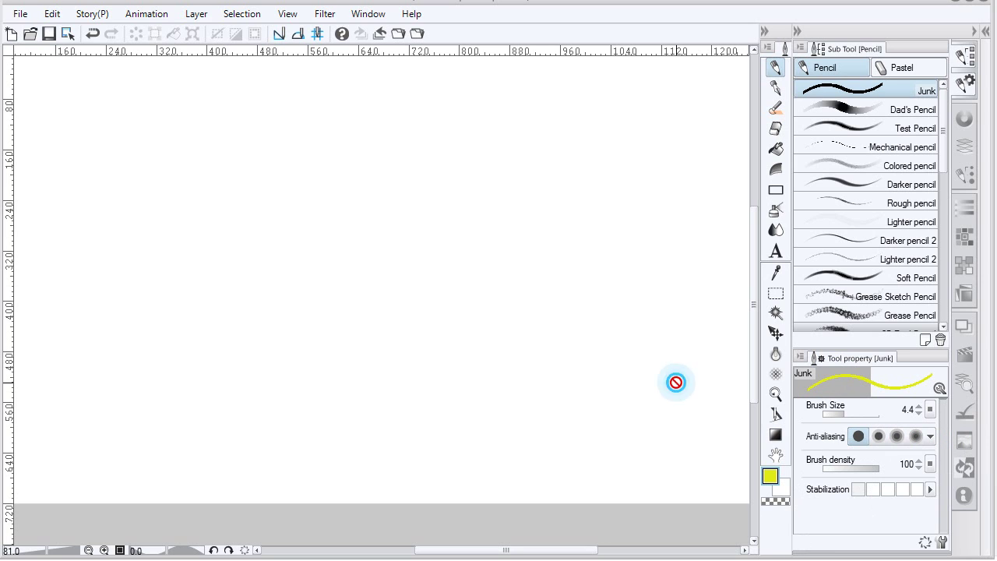